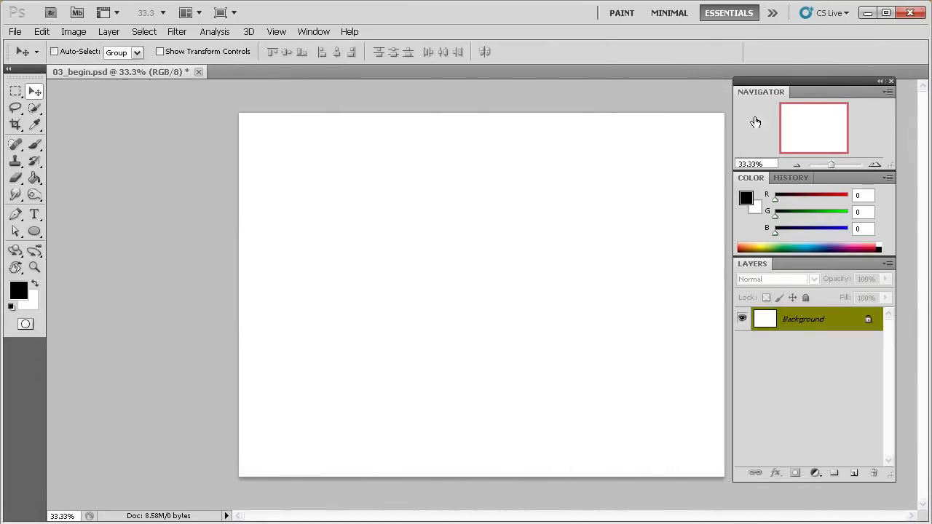
- Dock the Navigator, Color and Layers panel group against the right edge of the workspace
left_click_drag(813, 83, 929, 91)
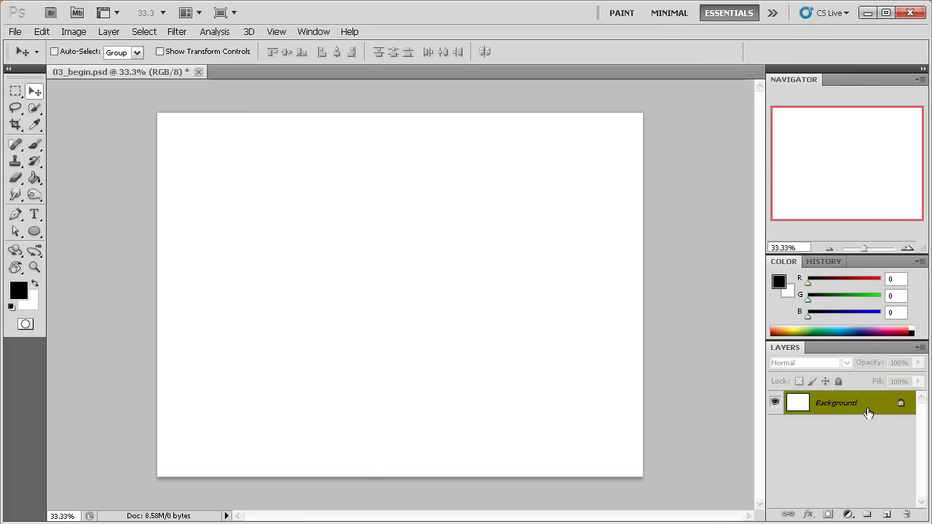
- Collapse the docked panel column to icons to widen the workspace
left_click(923, 70)
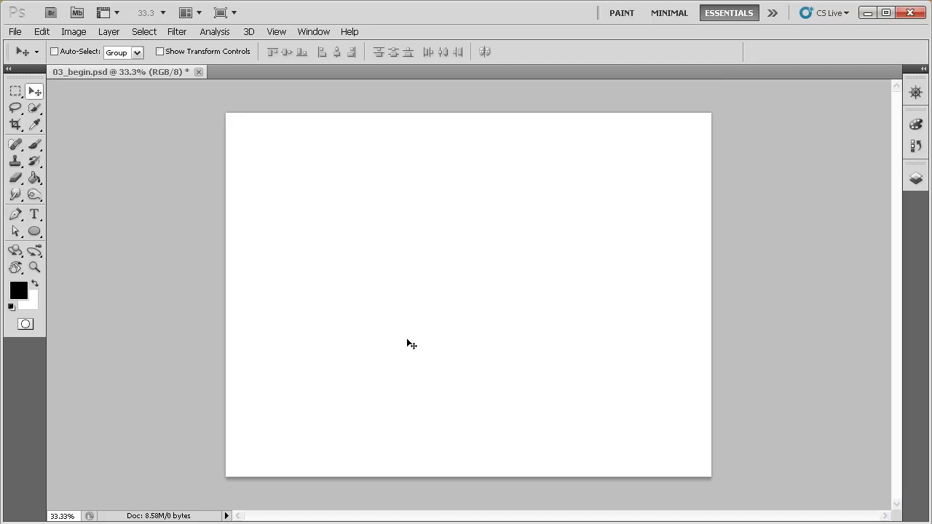
- Select the regular Brush Tool from the toolbar flyout
left_click(33, 148)
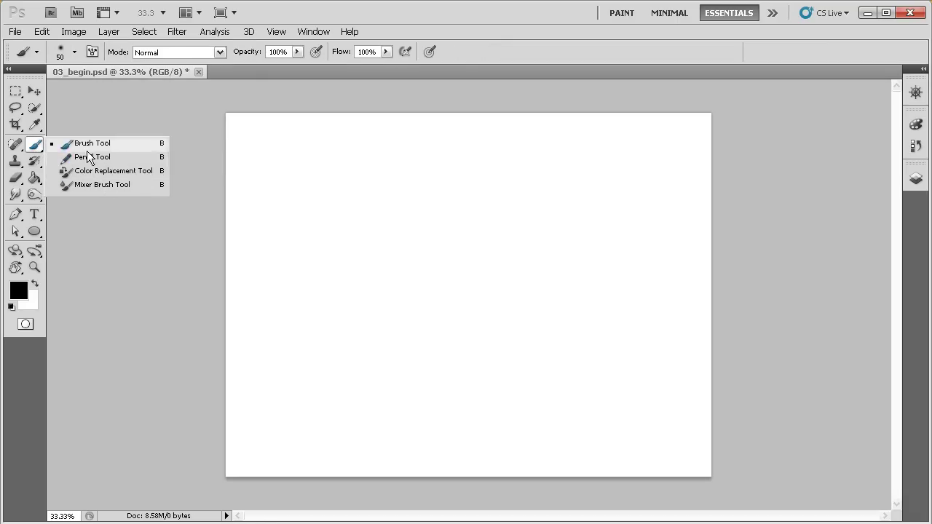
left_click(112, 143)
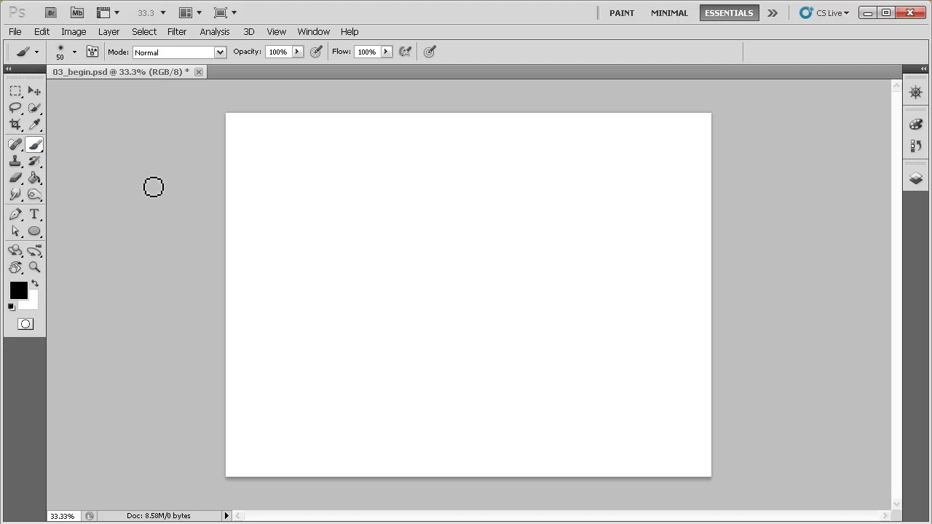
- Review the brush preset picker's 50 px, 0% hardness settings and close it unchanged
left_click(75, 53)
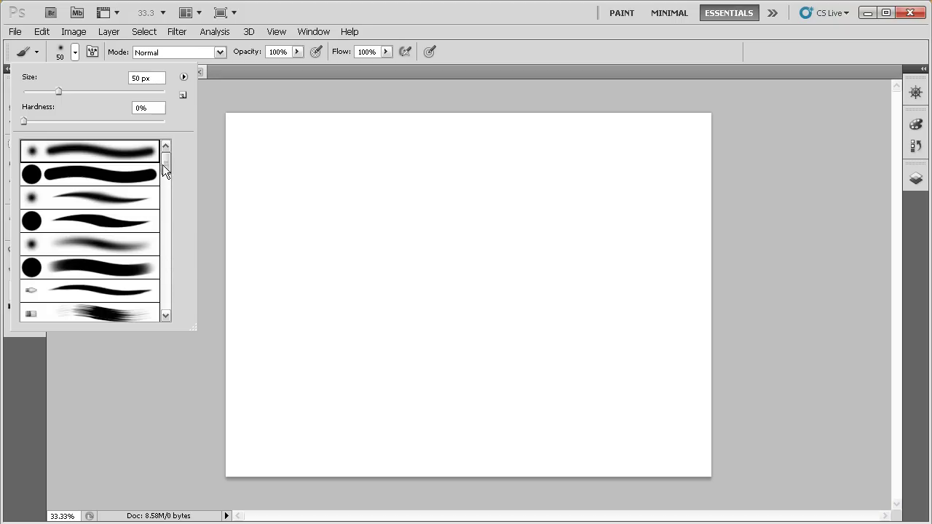
mouse_move(165, 163)
left_mouse_down()
mouse_move(162, 293)
mouse_move(156, 131)
left_mouse_up()
left_click(183, 77)
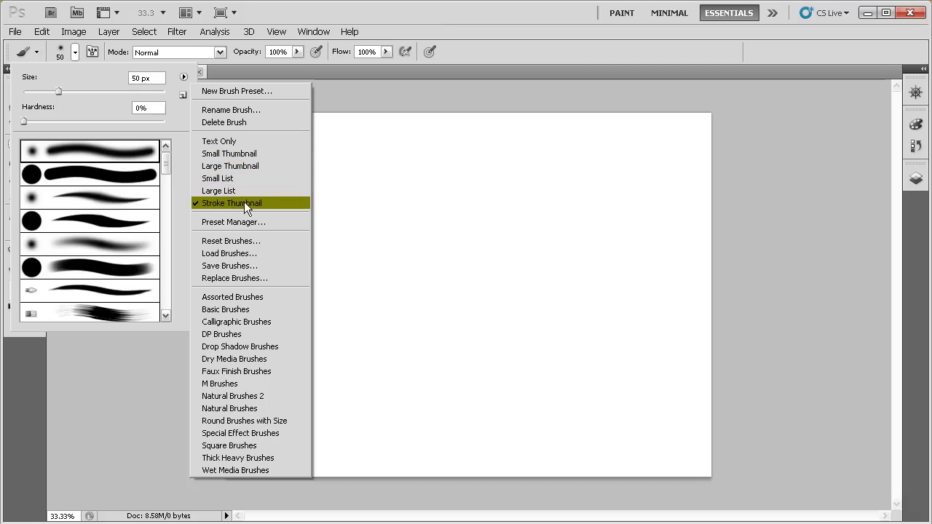
left_click(177, 115)
left_click(483, 52)
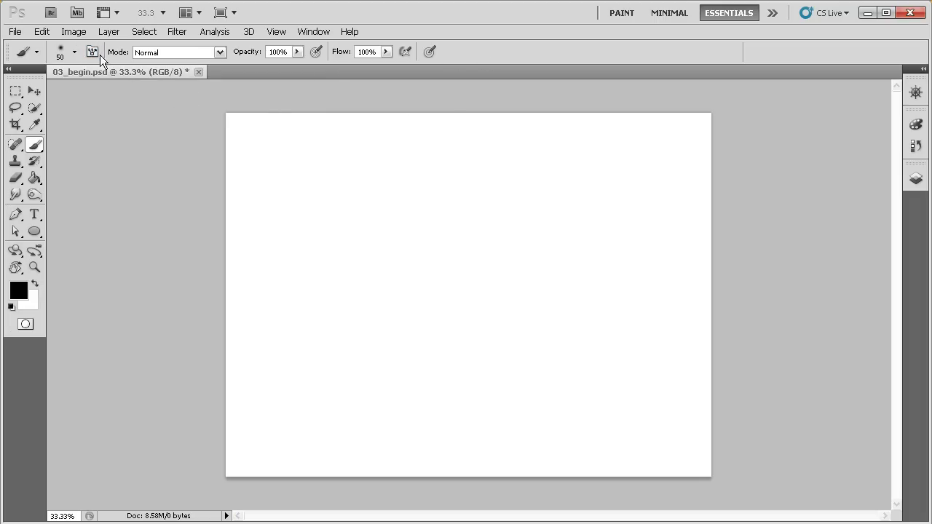
key("ctrl+s")
left_click(218, 53)
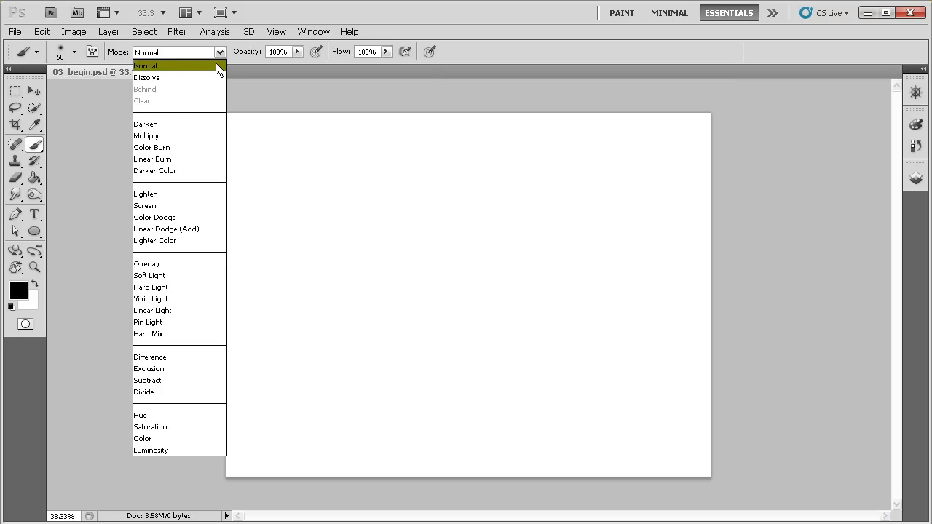
left_click(238, 59)
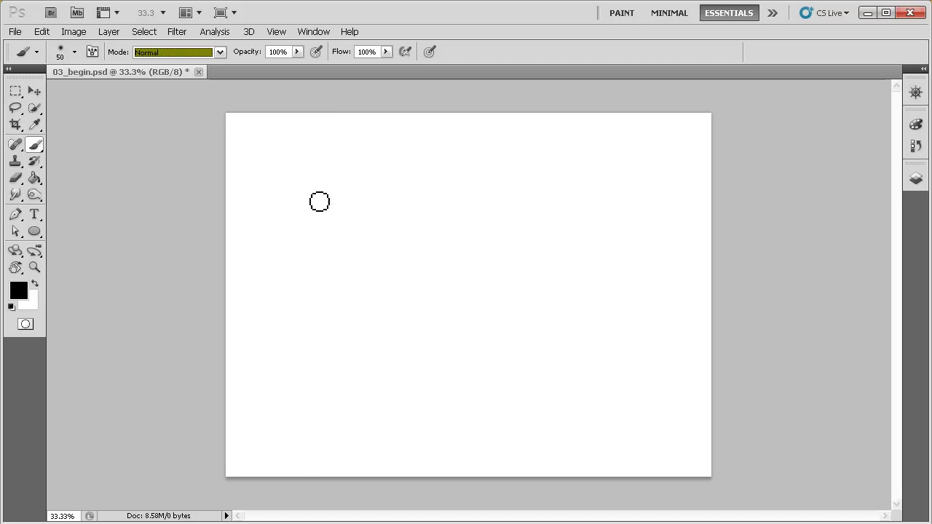
- Paint a soft black stroke, then overlapping grey strokes below it at 50% opacity
mouse_move(306, 216)
left_mouse_down()
mouse_move(339, 178)
mouse_move(340, 206)
mouse_move(374, 186)
mouse_move(372, 197)
mouse_move(322, 201)
left_mouse_up()
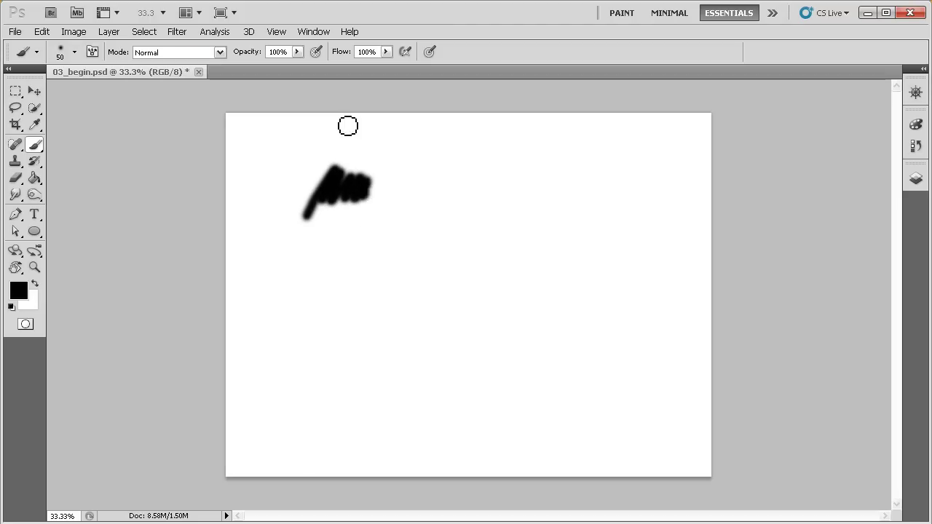
left_click(269, 52)
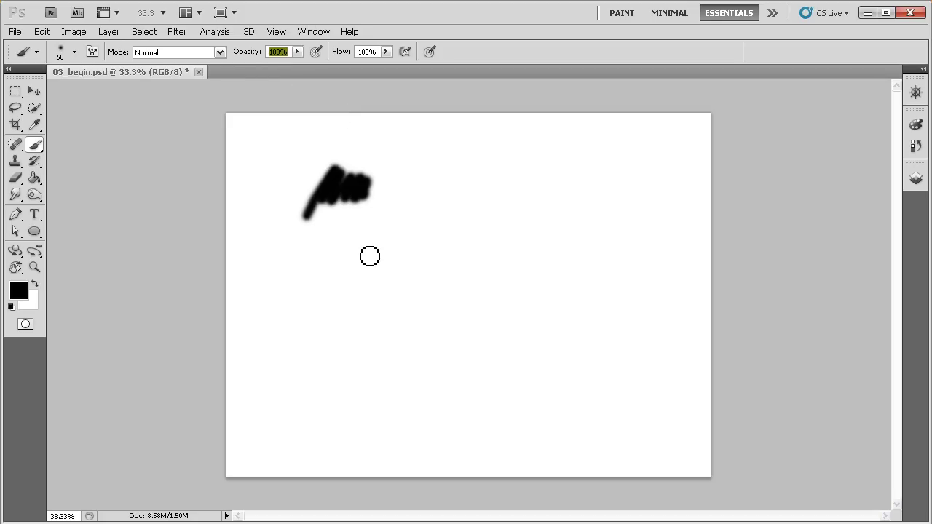
type("50")
mouse_move(340, 233)
left_mouse_down()
mouse_move(375, 222)
mouse_move(373, 236)
mouse_move(395, 228)
mouse_move(397, 237)
mouse_move(364, 224)
mouse_move(345, 237)
mouse_move(352, 226)
mouse_move(401, 221)
left_mouse_up()
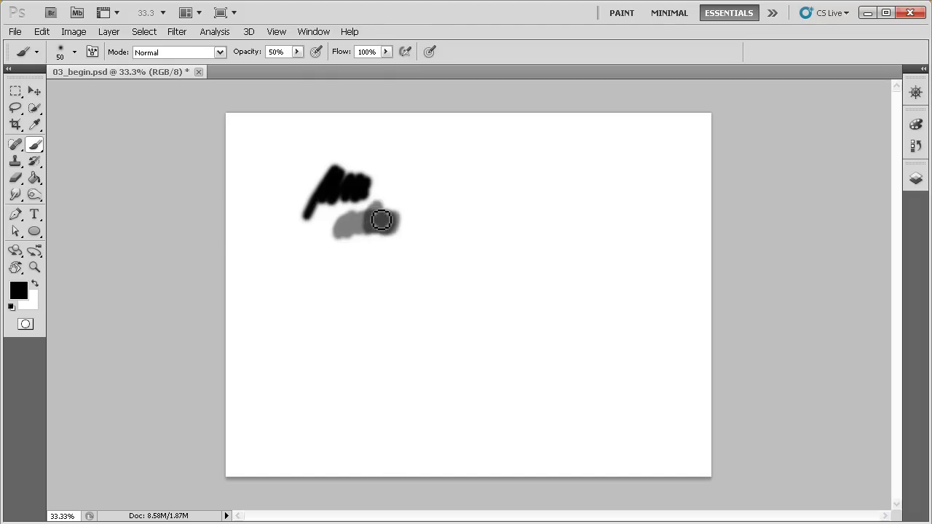
left_click_drag(392, 216, 403, 219)
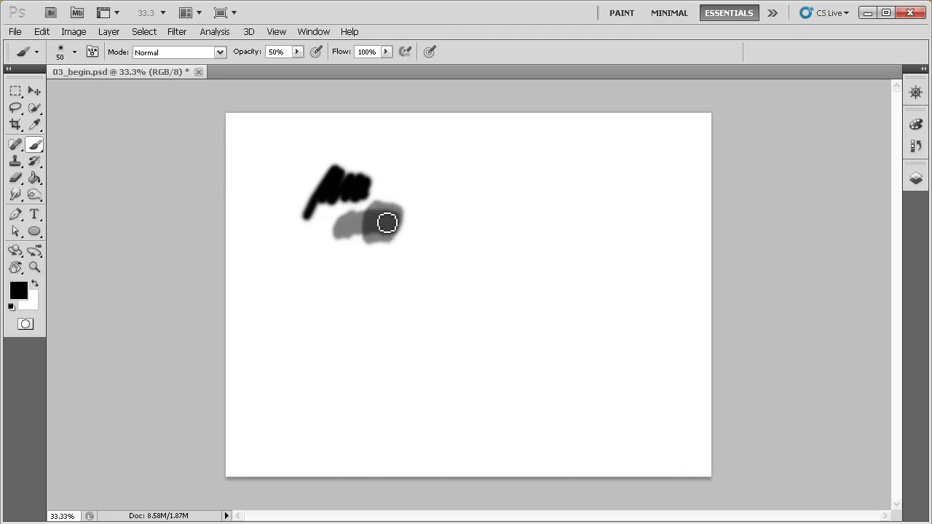
mouse_move(377, 222)
left_mouse_down()
mouse_move(381, 232)
mouse_move(393, 225)
left_mouse_up()
left_click_drag(332, 191, 357, 193)
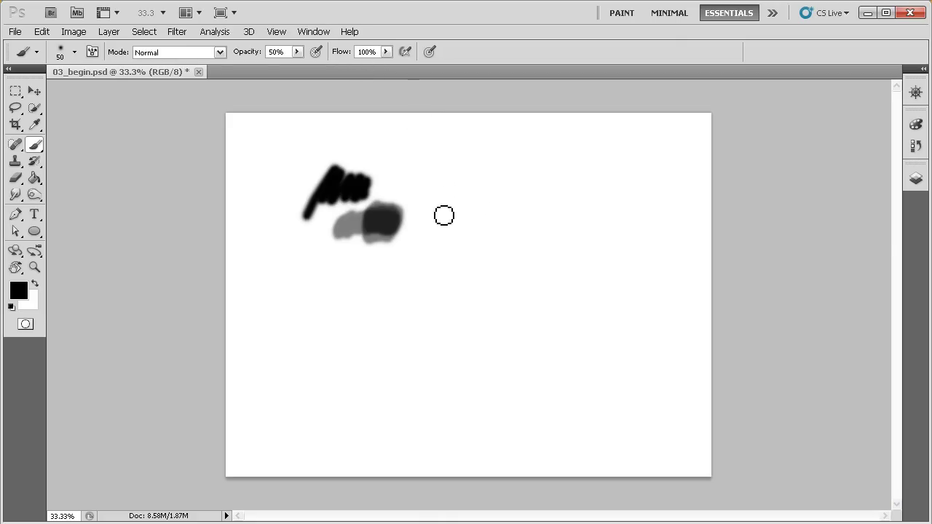
- Zoom in, paint a light grey stroke to the right, and restore opacity to 100%
left_click_drag(419, 210, 433, 260)
mouse_move(429, 176)
left_mouse_down()
mouse_move(412, 199)
mouse_move(448, 178)
mouse_move(426, 208)
mouse_move(449, 186)
mouse_move(441, 213)
mouse_move(461, 185)
mouse_move(449, 210)
left_mouse_up()
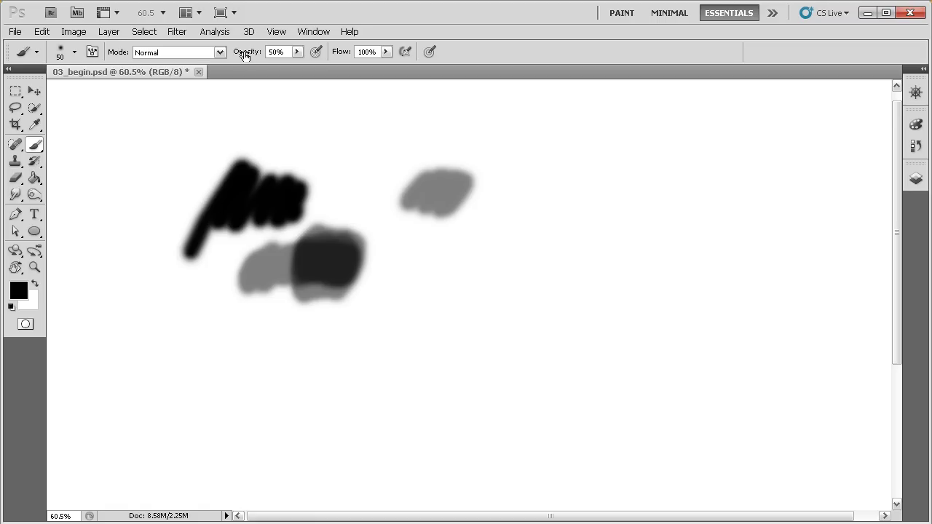
left_click_drag(259, 56, 309, 54)
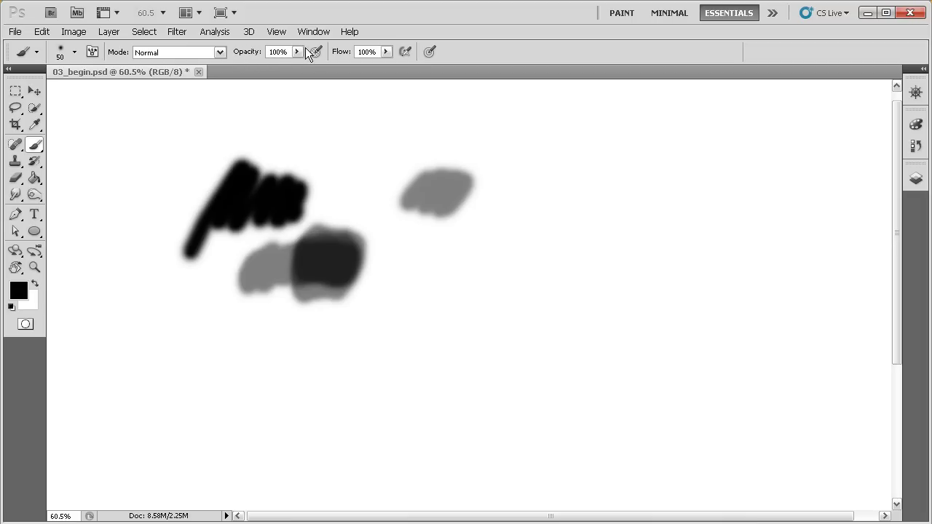
- Lower brush flow to 50% and paint a dark grey vertical stroke
left_click(386, 52)
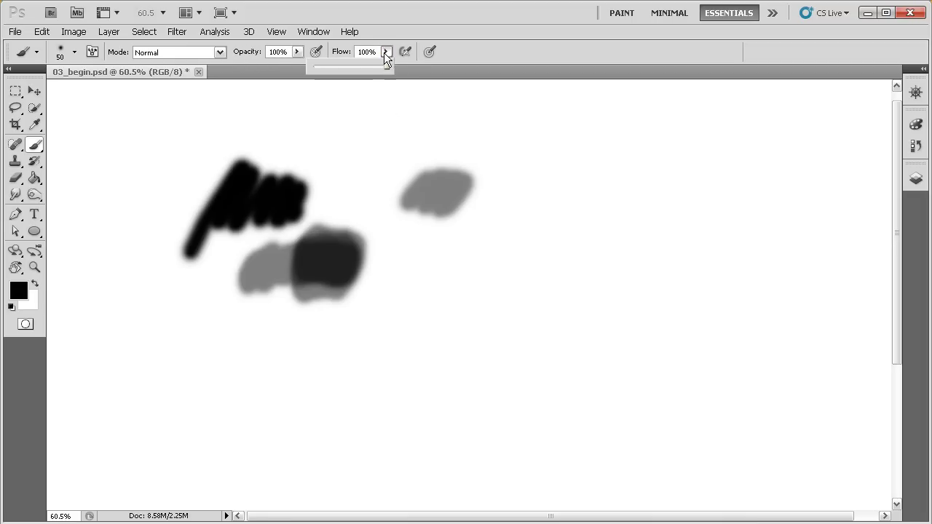
left_click_drag(386, 66, 385, 66)
left_click(492, 53)
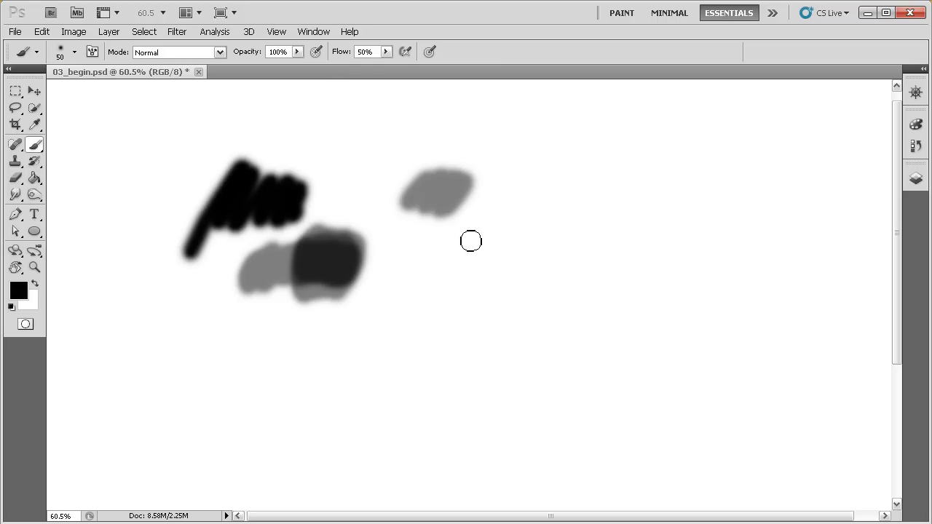
mouse_move(477, 239)
left_mouse_down()
mouse_move(424, 320)
mouse_move(485, 274)
mouse_move(475, 315)
mouse_move(485, 274)
mouse_move(475, 276)
mouse_move(488, 282)
mouse_move(472, 320)
left_mouse_up()
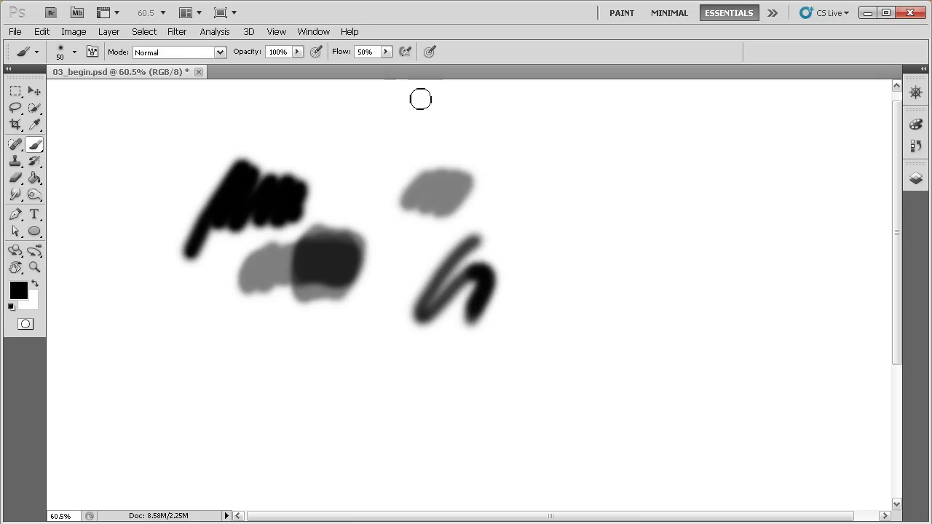
- Paint a short full-flow stroke, then set opacity and flow to 100% using 0 and Shift+0
left_click(385, 52)
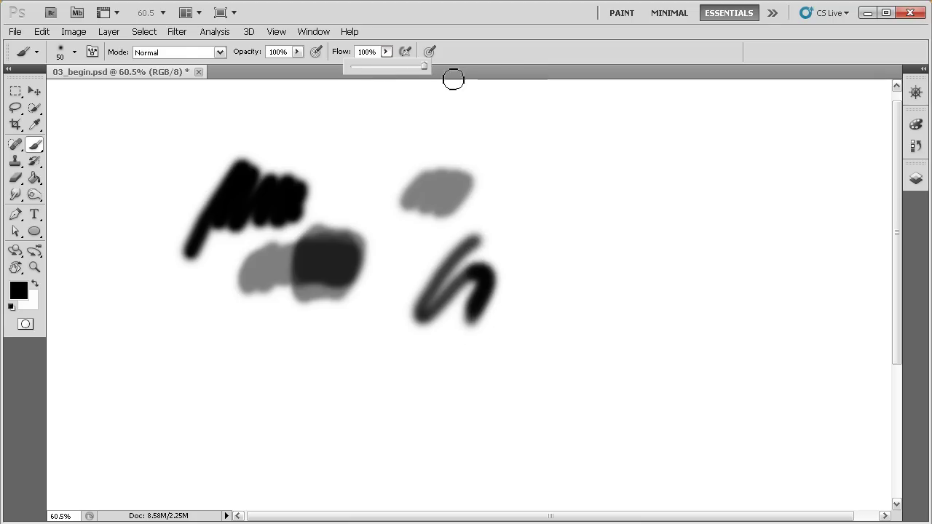
mouse_move(524, 240)
left_mouse_down()
mouse_move(517, 263)
mouse_move(536, 264)
mouse_move(522, 308)
mouse_move(530, 316)
mouse_move(549, 293)
mouse_move(530, 313)
mouse_move(552, 257)
mouse_move(545, 321)
mouse_move(533, 304)
mouse_move(542, 296)
mouse_move(514, 293)
mouse_move(526, 298)
mouse_move(521, 262)
left_mouse_up()
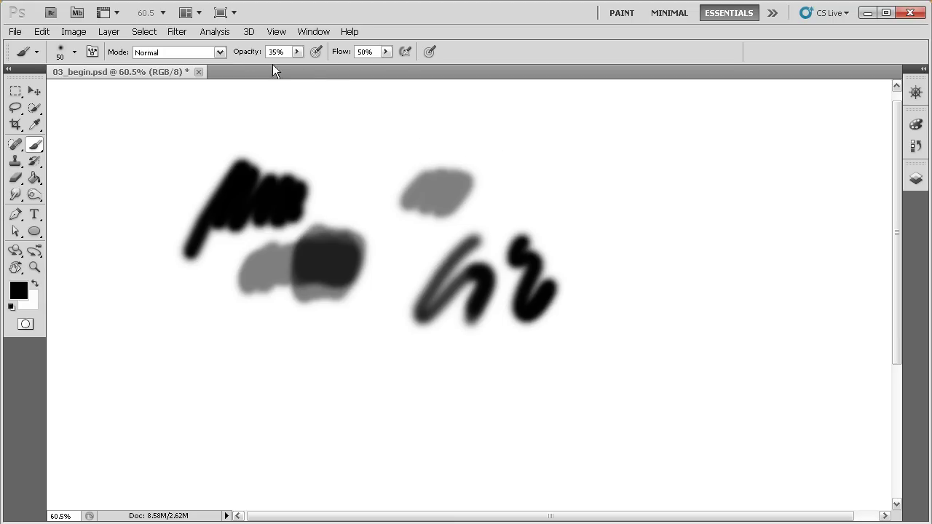
key("0")
key("shift+0")
- Turn on airbrush mode and enlarge the brush tip to 78 px
left_click(406, 53)
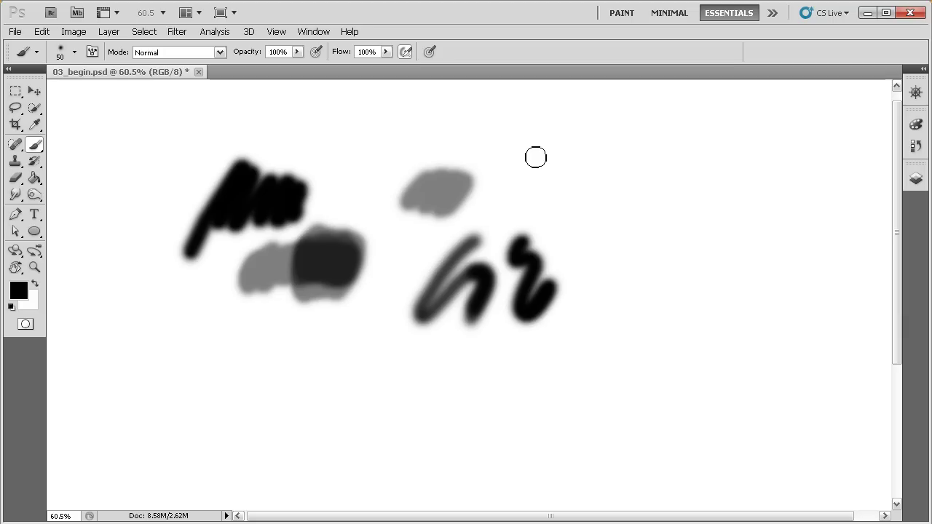
left_click(74, 52)
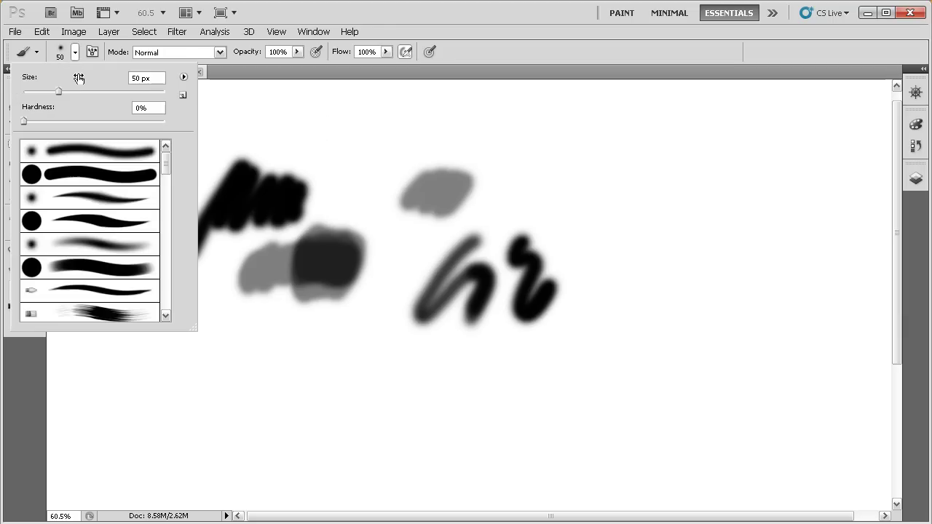
left_click_drag(58, 92, 77, 94)
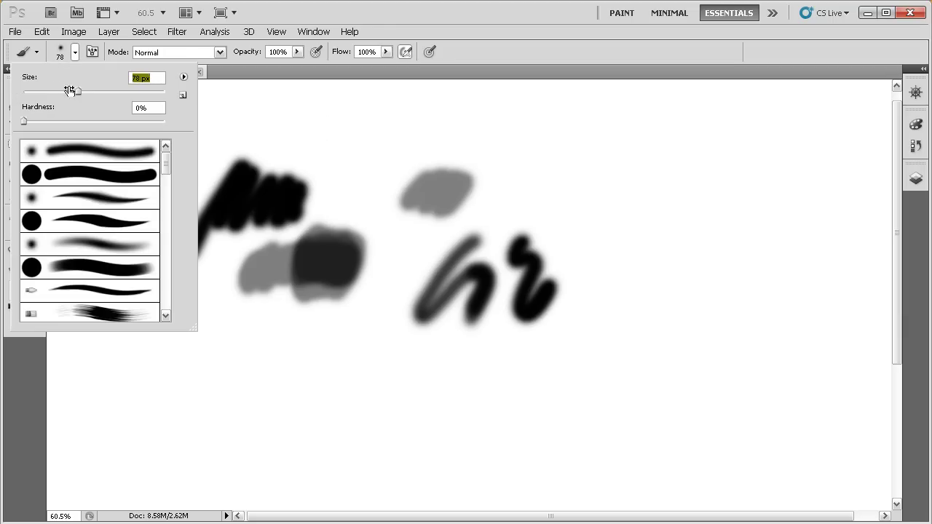
left_click(516, 57)
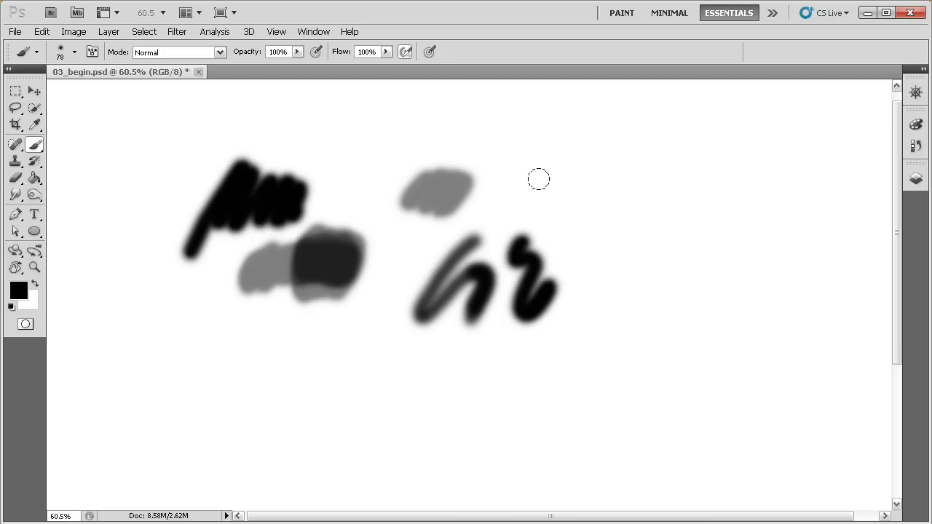
- Resize the brush to 100 px with the bracket keys and paint a large black curve at upper right
key("bracketleft")
key("bracketleft")
key("bracketleft")
key("bracketright")
key("bracketright")
key("bracketright")
key("bracketright")
key("bracketright")
mouse_move(578, 127)
left_mouse_down()
mouse_move(559, 156)
mouse_move(565, 191)
mouse_move(602, 186)
mouse_move(623, 207)
mouse_move(607, 231)
mouse_move(591, 232)
mouse_move(598, 218)
left_mouse_up()
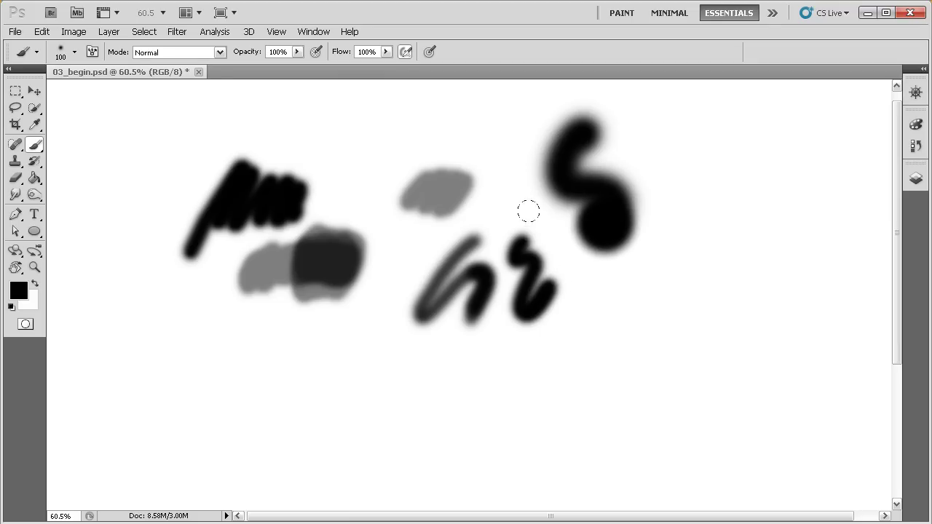
- Set opacity to 50% and paint a grey figure-eight, darkening its upper-right strokes
left_click(287, 53)
type("50")
mouse_move(666, 122)
left_mouse_down()
mouse_move(659, 137)
mouse_move(680, 152)
mouse_move(683, 171)
mouse_move(664, 196)
mouse_move(688, 215)
mouse_move(683, 206)
left_mouse_up()
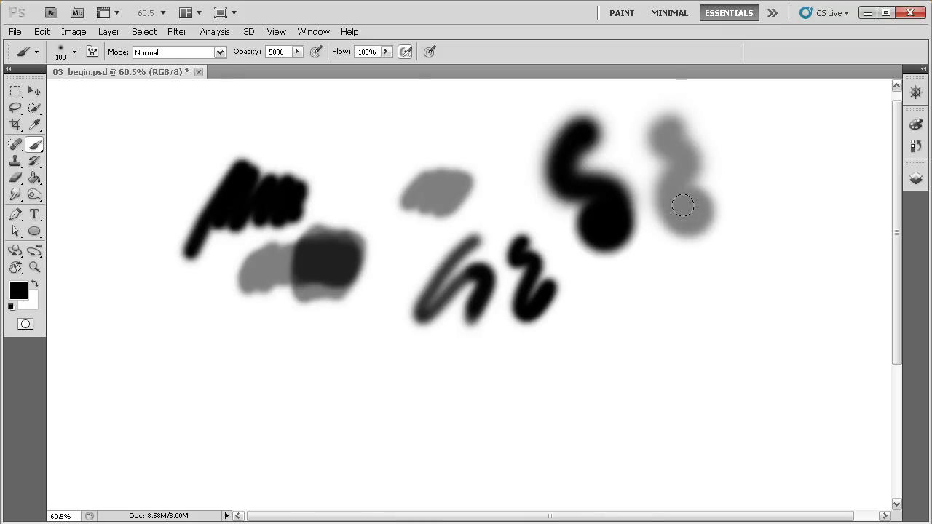
mouse_move(682, 206)
left_mouse_down()
mouse_move(687, 190)
mouse_move(685, 234)
left_mouse_up()
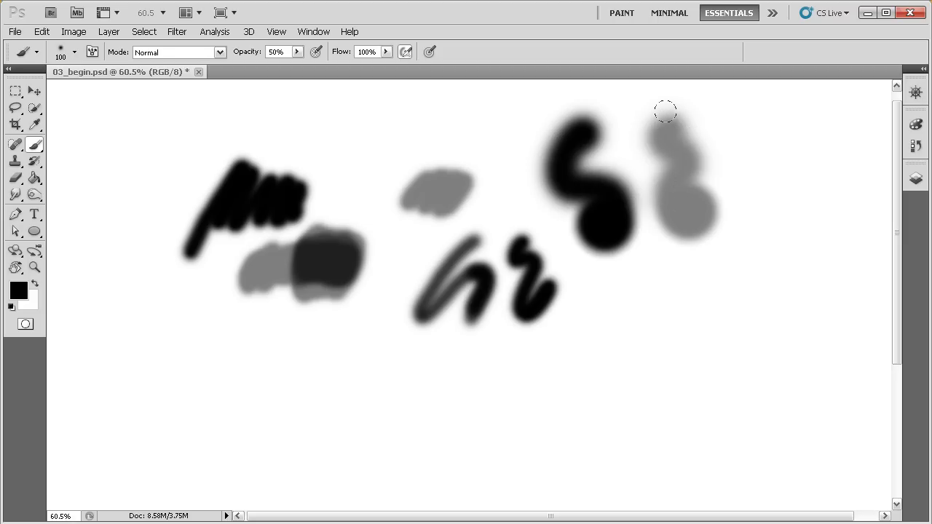
mouse_move(670, 126)
left_mouse_down()
mouse_move(678, 207)
mouse_move(702, 205)
mouse_move(684, 204)
mouse_move(702, 220)
left_mouse_up()
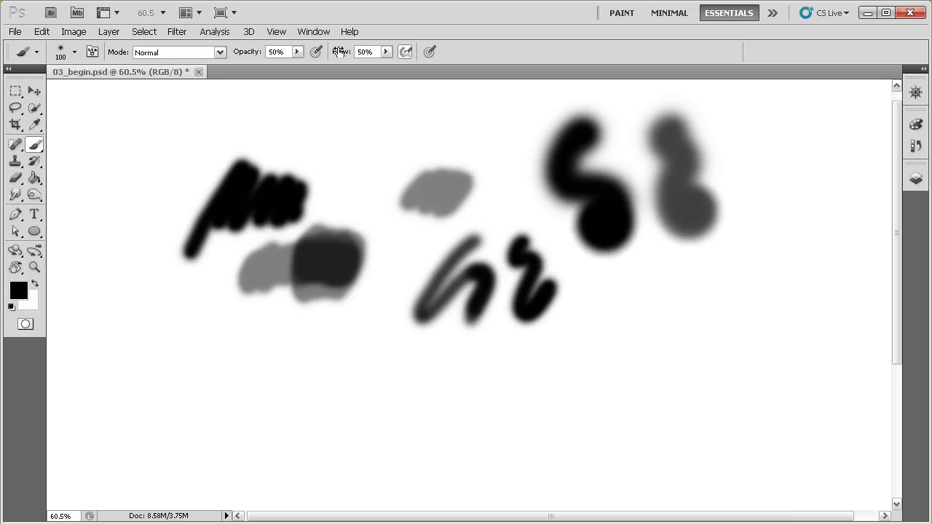
- Set brush flow and opacity back to 100%
left_click(386, 52)
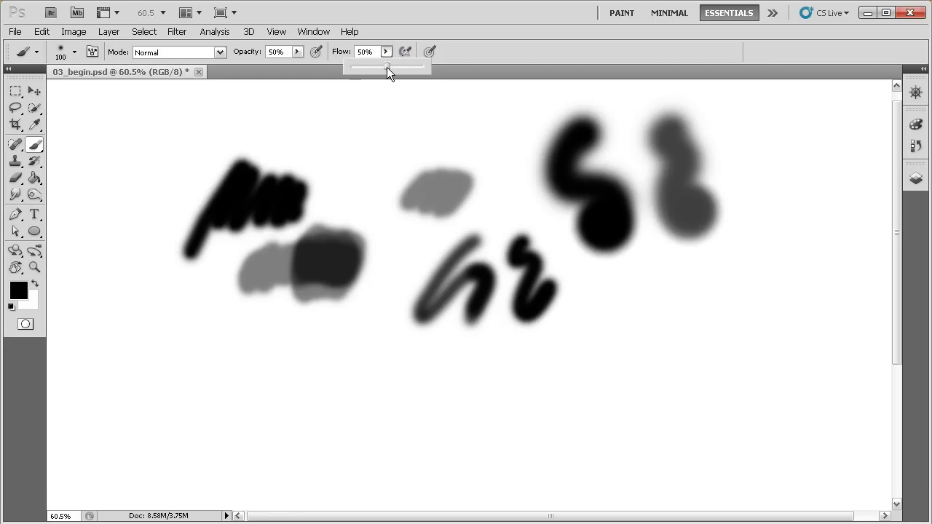
left_click(296, 52)
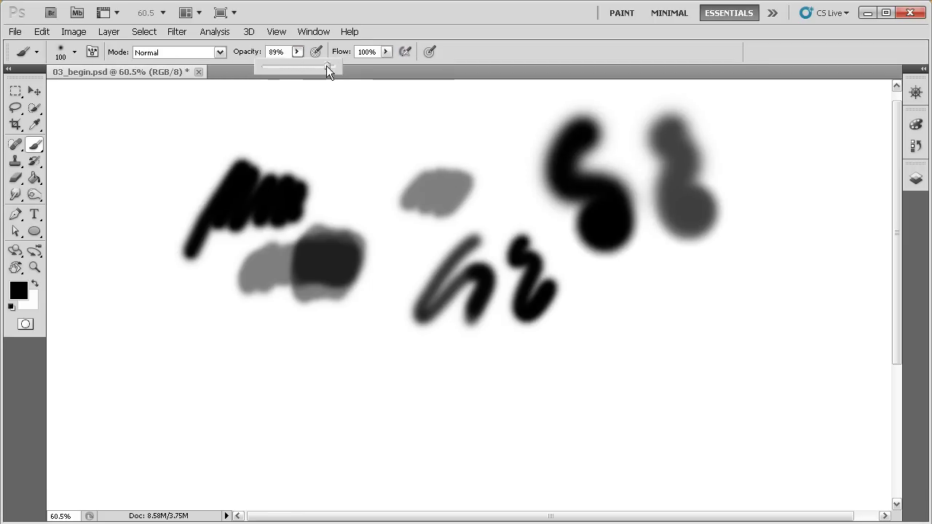
left_click(467, 55)
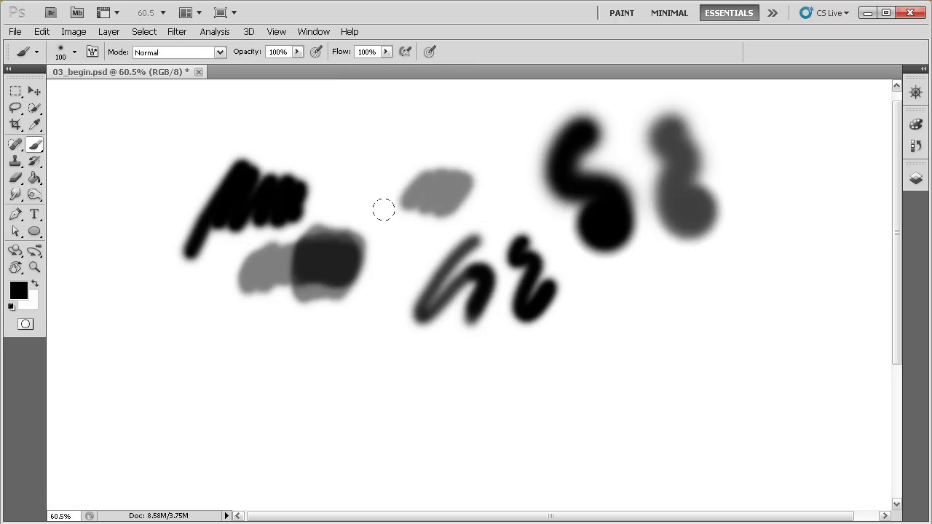
- Choose the hard round 50 px brush preset from the canvas right-click picker
right_click(381, 145)
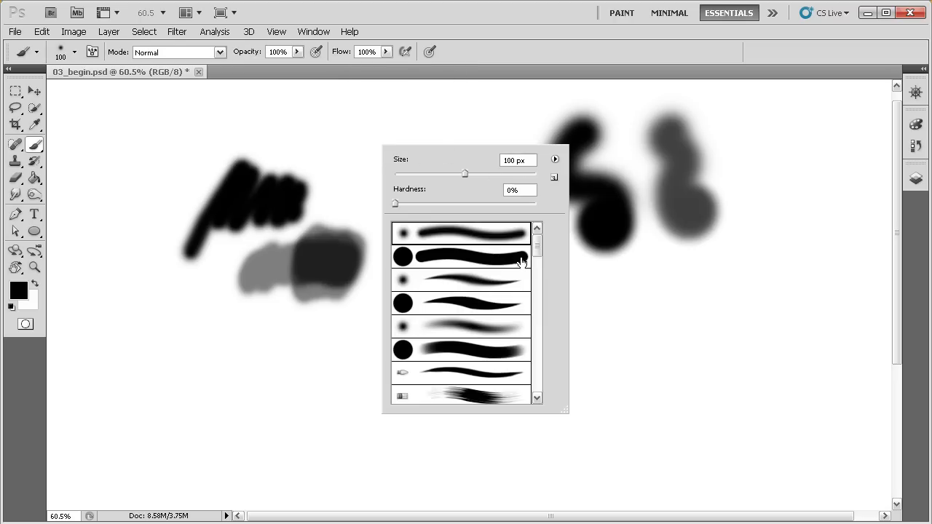
left_click_drag(538, 248, 538, 246)
left_click(457, 305)
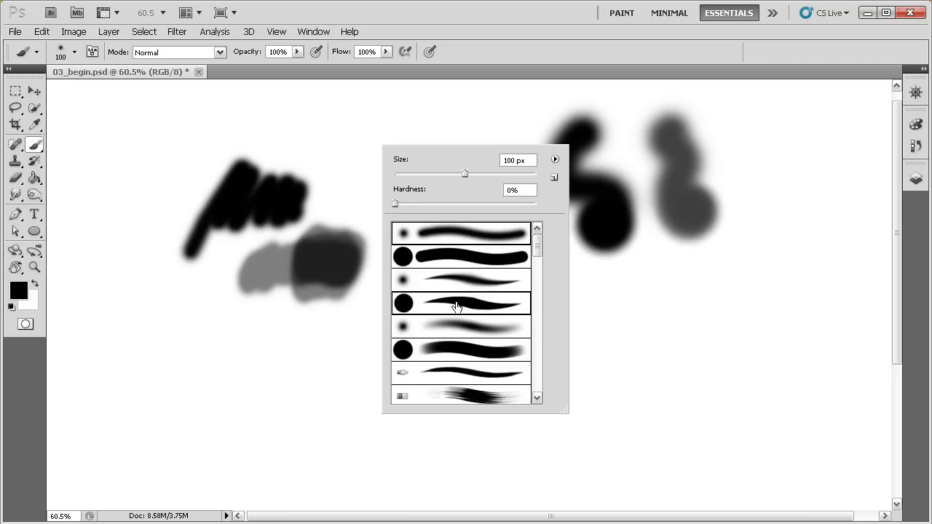
left_click(518, 48)
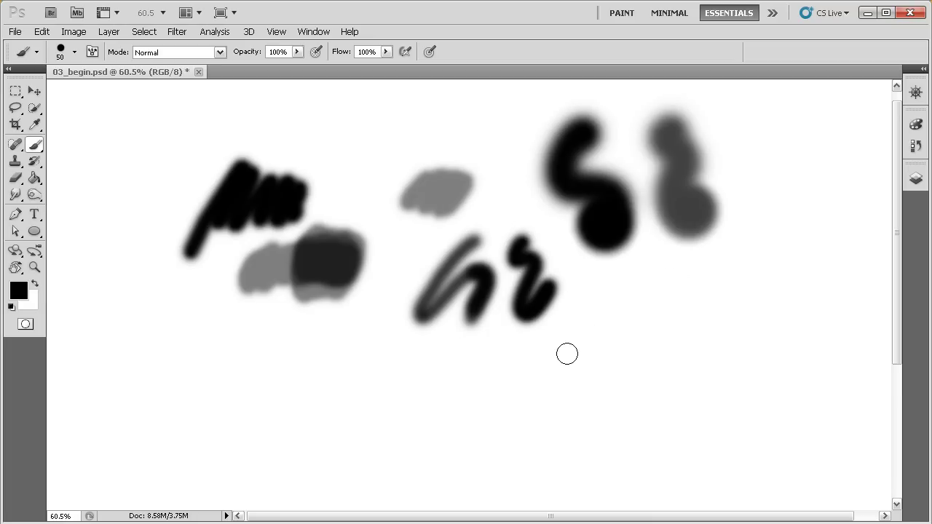
- Paint a thin tapered black stroke at the right and a solid hard-edged black blob at the lower left
left_click_drag(600, 332, 777, 240)
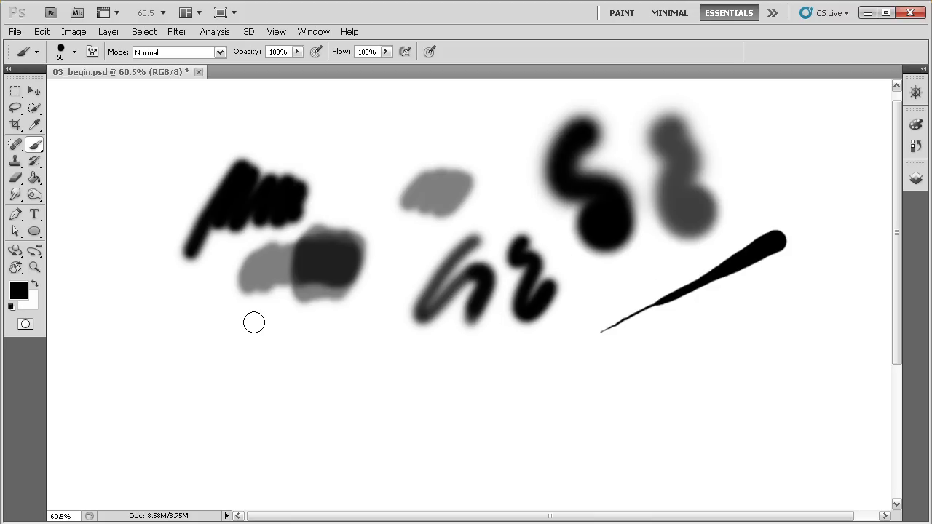
mouse_move(183, 367)
left_mouse_down()
mouse_move(231, 357)
mouse_move(247, 344)
mouse_move(243, 332)
mouse_move(217, 352)
mouse_move(188, 313)
mouse_move(151, 318)
mouse_move(212, 317)
mouse_move(213, 306)
mouse_move(181, 299)
mouse_move(140, 312)
left_mouse_up()
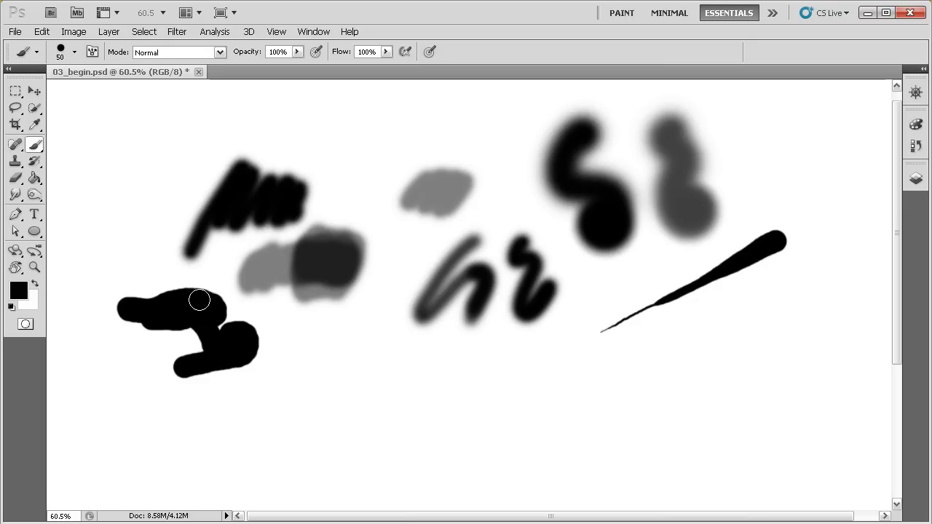
left_click_drag(200, 300, 211, 297)
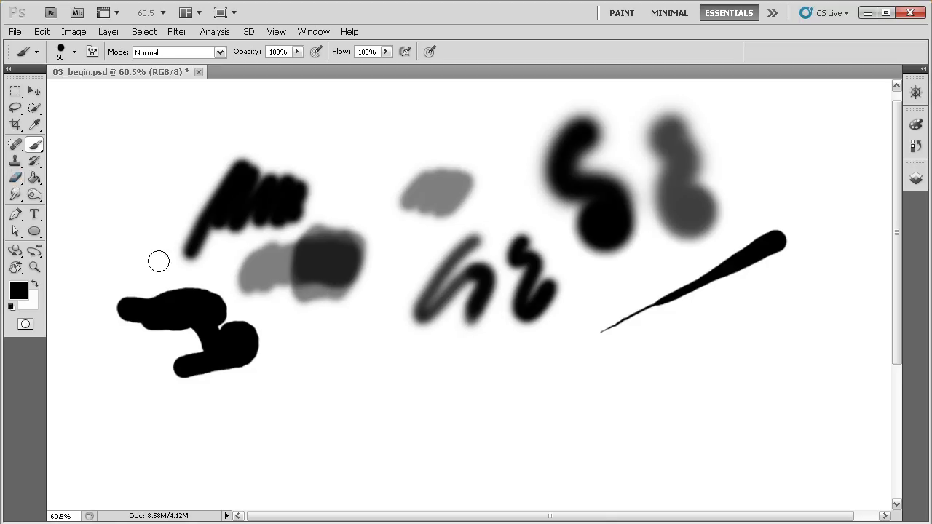
- Switch to the Eraser tool in Brush mode with airbrush enabled
key("e")
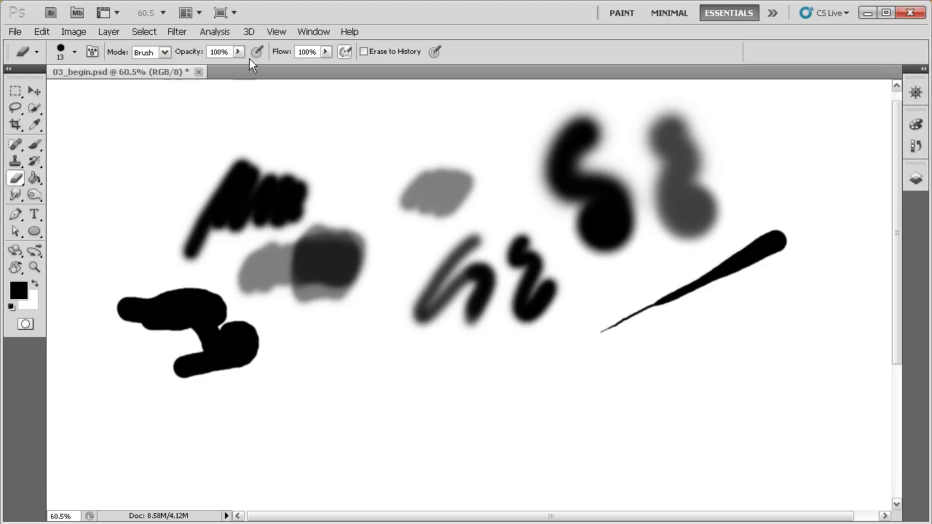
left_click(165, 52)
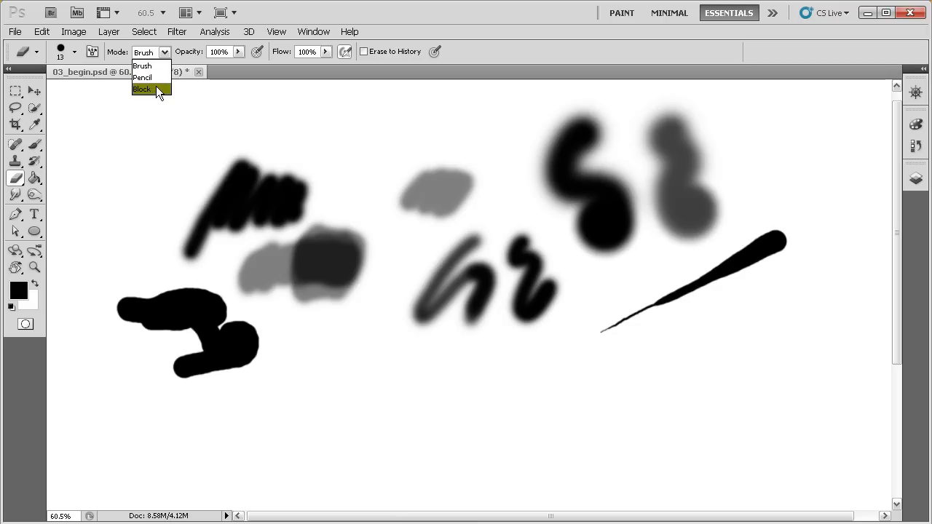
left_click(160, 66)
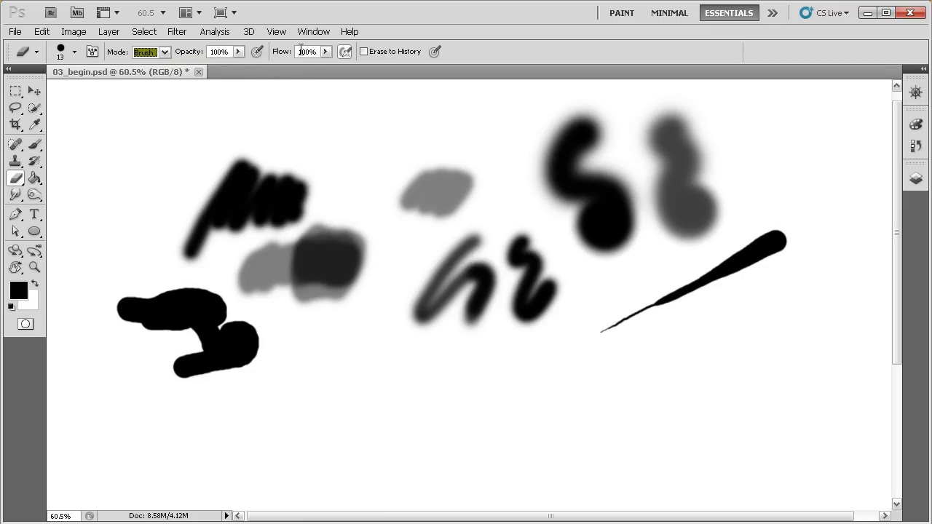
left_click(343, 54)
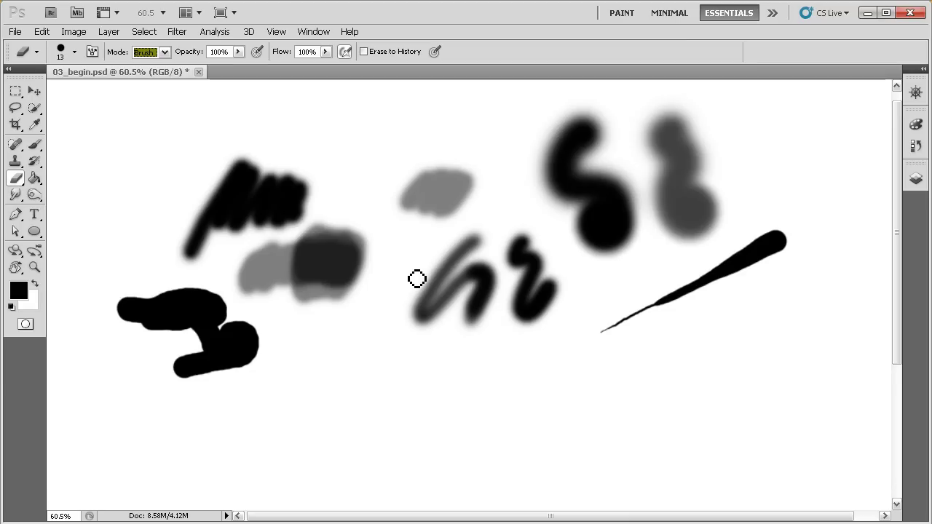
- Enlarge the eraser to 60 px and rub out most of the dark grey blob
left_click(416, 276)
key("bracketright")
key("bracketright")
key("bracketright")
mouse_move(351, 238)
left_mouse_down()
mouse_move(340, 287)
mouse_move(325, 278)
mouse_move(327, 267)
mouse_move(317, 281)
mouse_move(312, 256)
mouse_move(349, 281)
left_mouse_up()
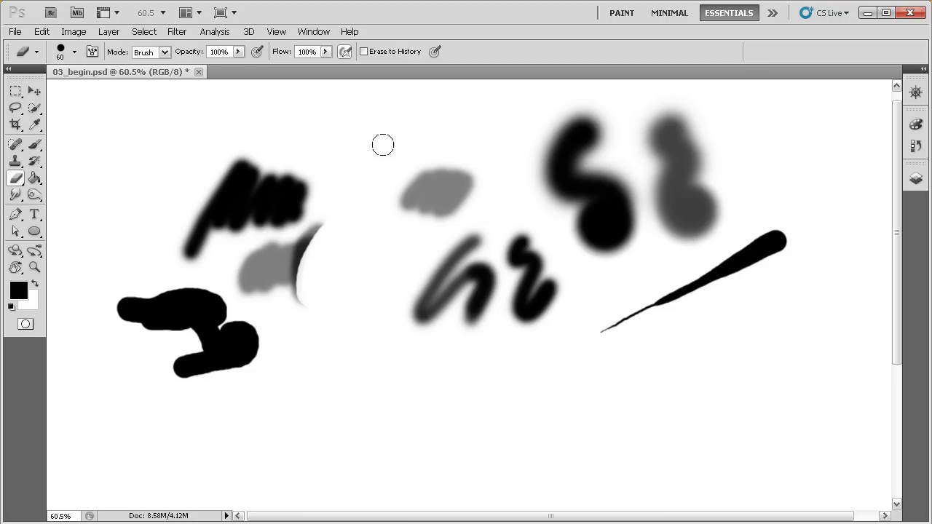
- Show the brush library list from the Eraser's presets picker (60 px, 100% hardness)
right_click(378, 179)
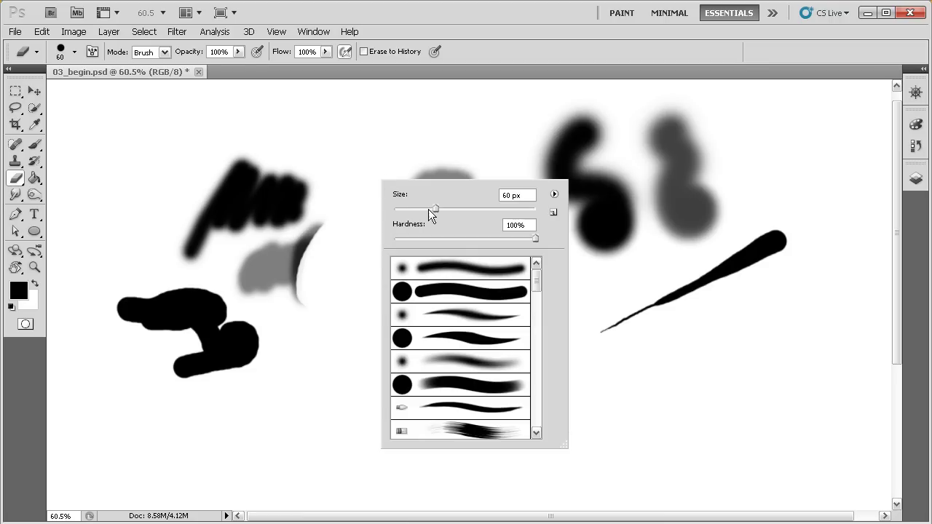
mouse_move(536, 278)
left_mouse_down()
mouse_move(535, 320)
mouse_move(532, 271)
left_mouse_up()
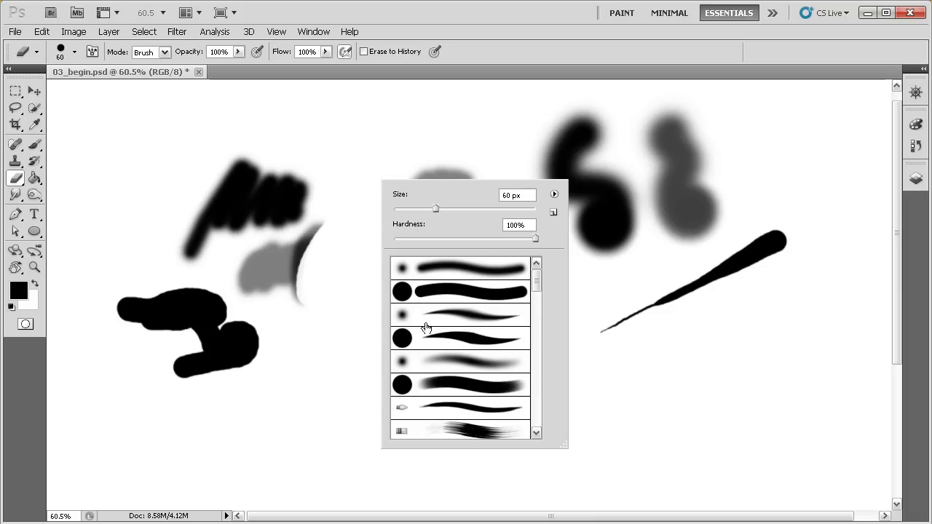
mouse_move(537, 283)
left_mouse_down()
mouse_move(540, 329)
mouse_move(539, 277)
mouse_move(476, 280)
mouse_move(535, 281)
mouse_move(540, 416)
mouse_move(534, 274)
left_mouse_up()
left_click(554, 195)
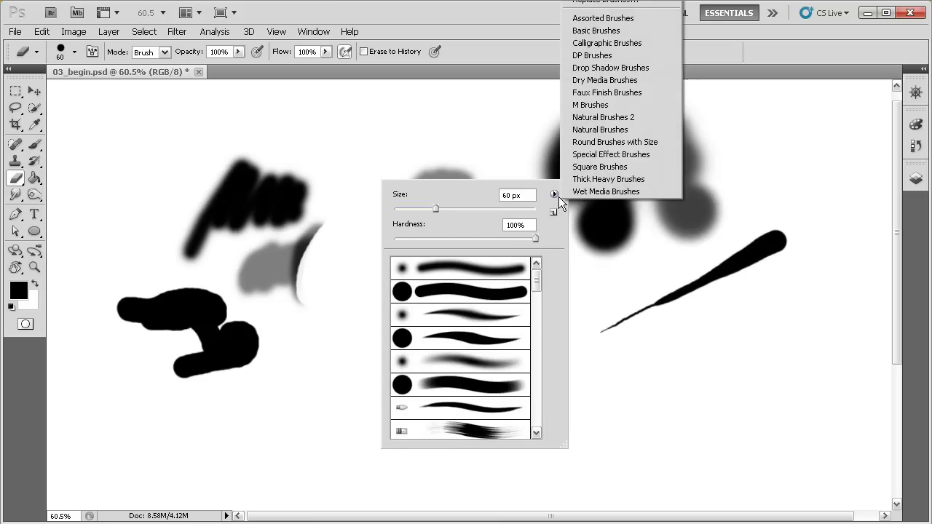
left_click(577, 280)
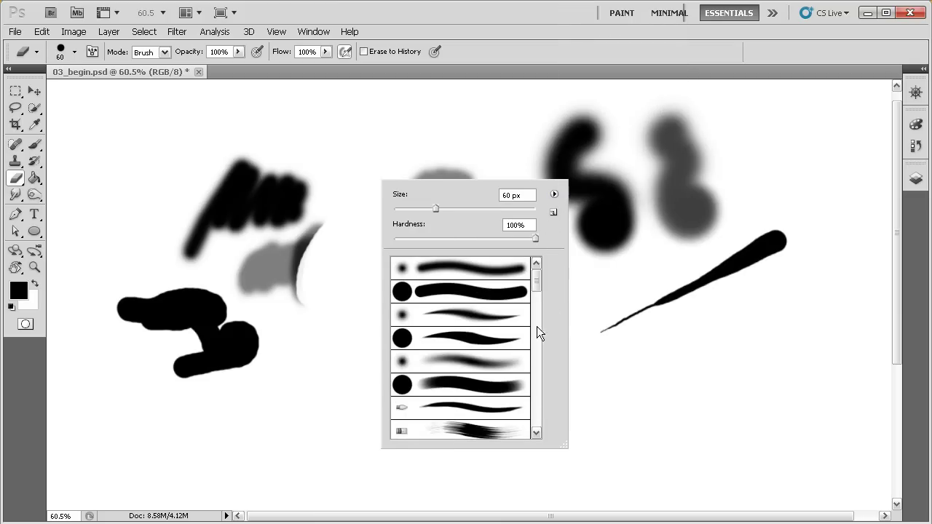
left_click(304, 362)
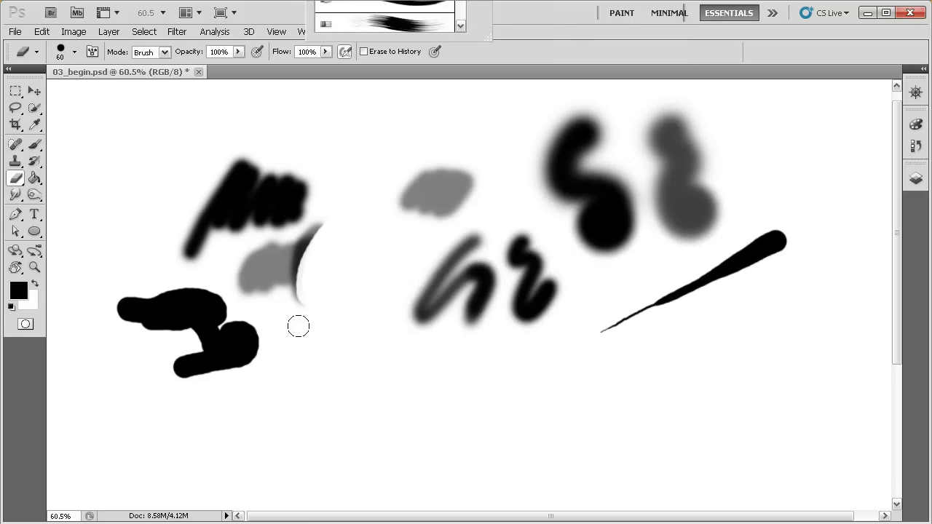
left_click_drag(293, 294, 314, 271)
right_click(326, 258)
left_click(508, 274)
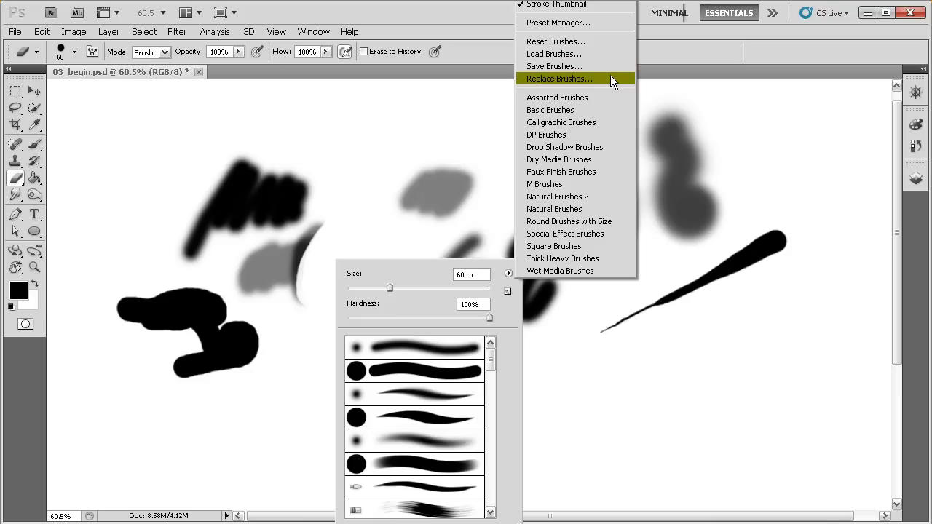
- Dismiss the brush menus and erase most of the light grey blob near the top centre
left_click(655, 55)
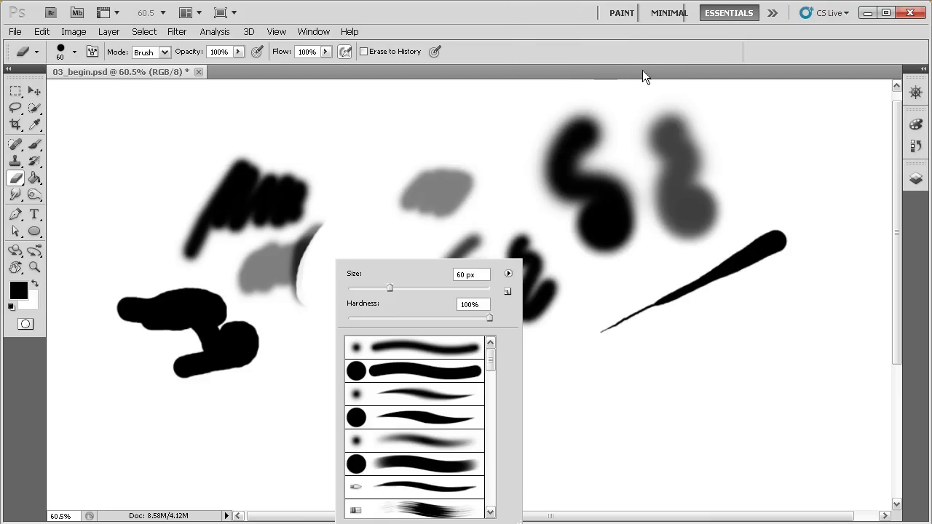
left_click(529, 198)
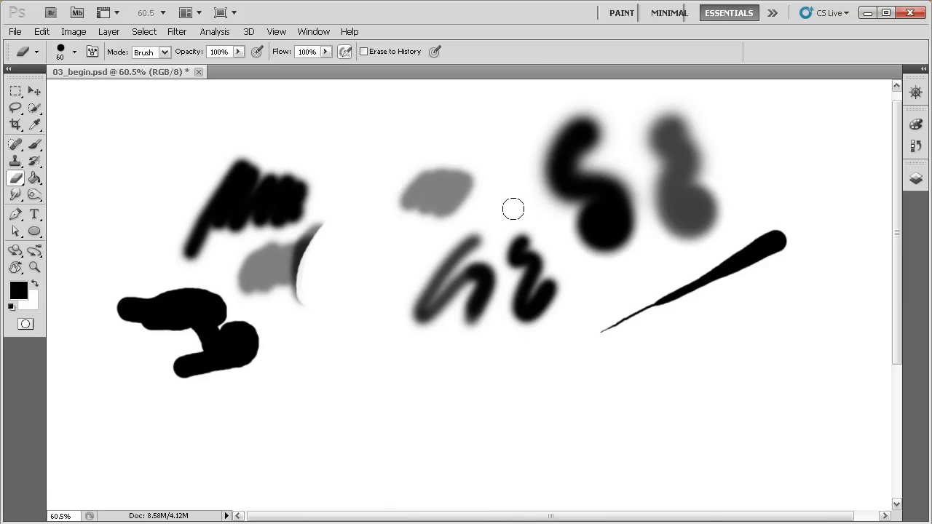
mouse_move(473, 183)
left_mouse_down()
mouse_move(437, 212)
mouse_move(468, 177)
mouse_move(420, 197)
mouse_move(490, 138)
left_mouse_up()
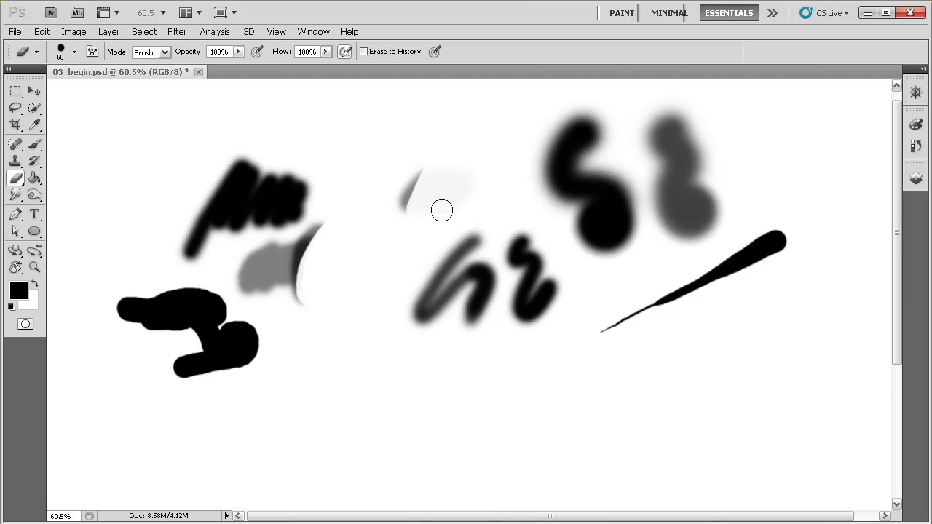